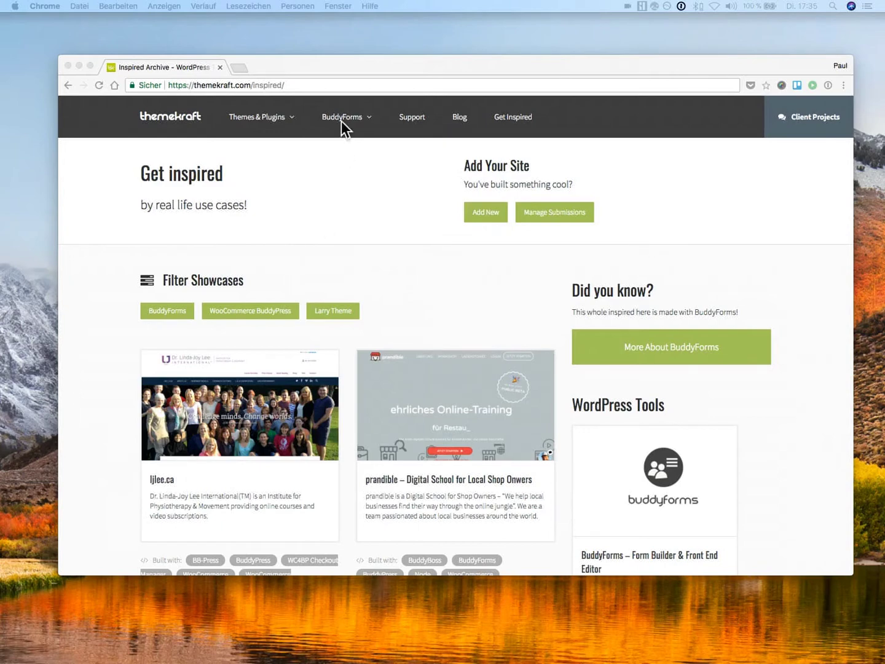
- Bring the browser with the Get inspired page forward to open the new showcase submission form
click(346, 172)
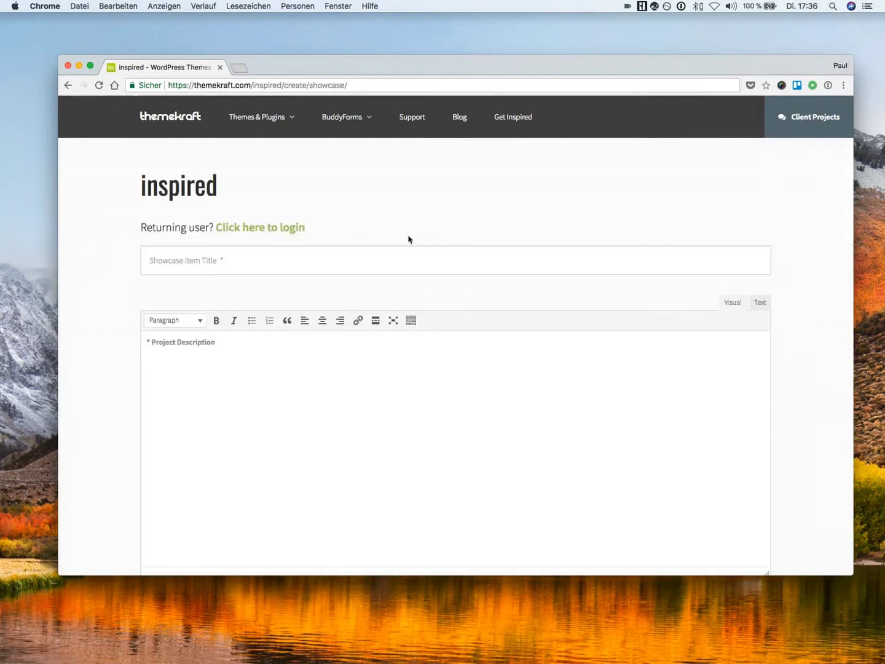
- Enter the showcase title 'Themekraft' and the description 'Awesome Company'
mouse_move(353, 123)
scroll(505, 246, down, 5)
scroll(504, 246, up, 5)
click(447, 258)
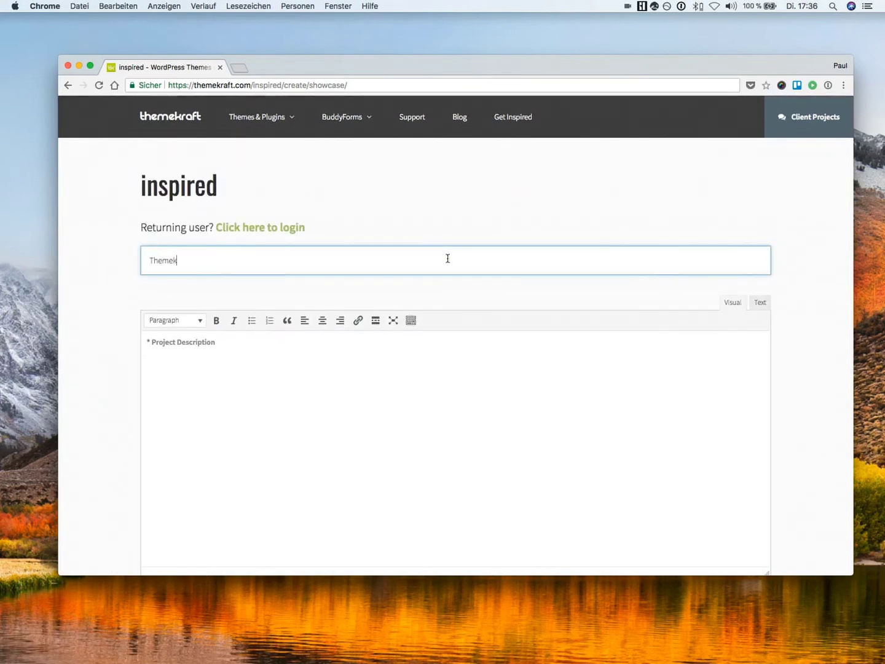
key(Tab)
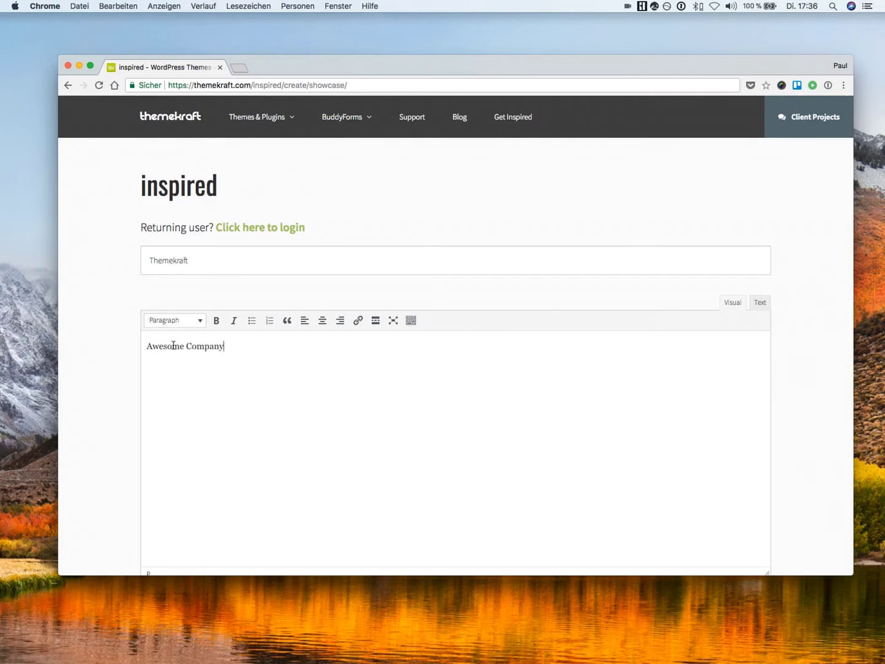
click(197, 327)
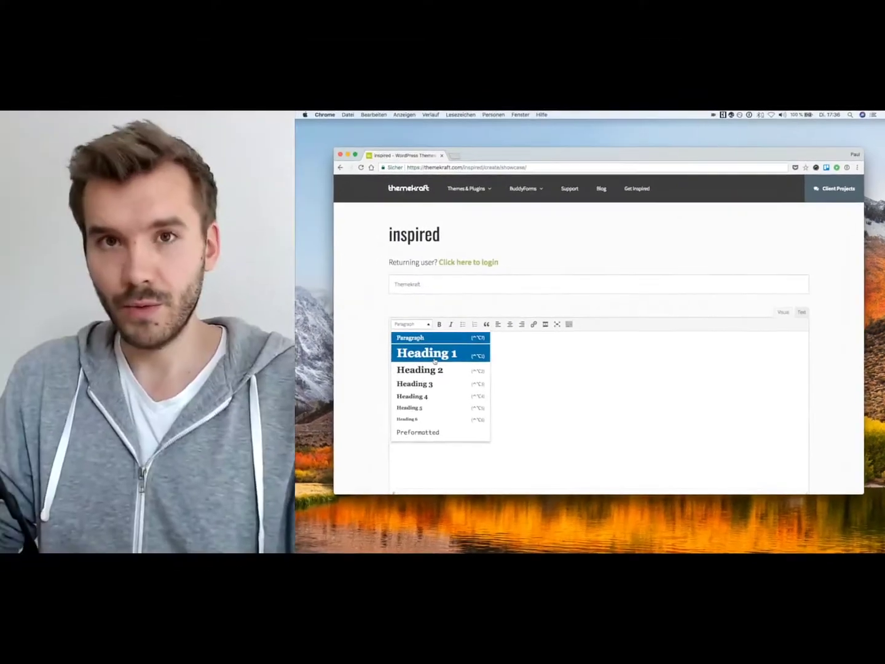
click(501, 357)
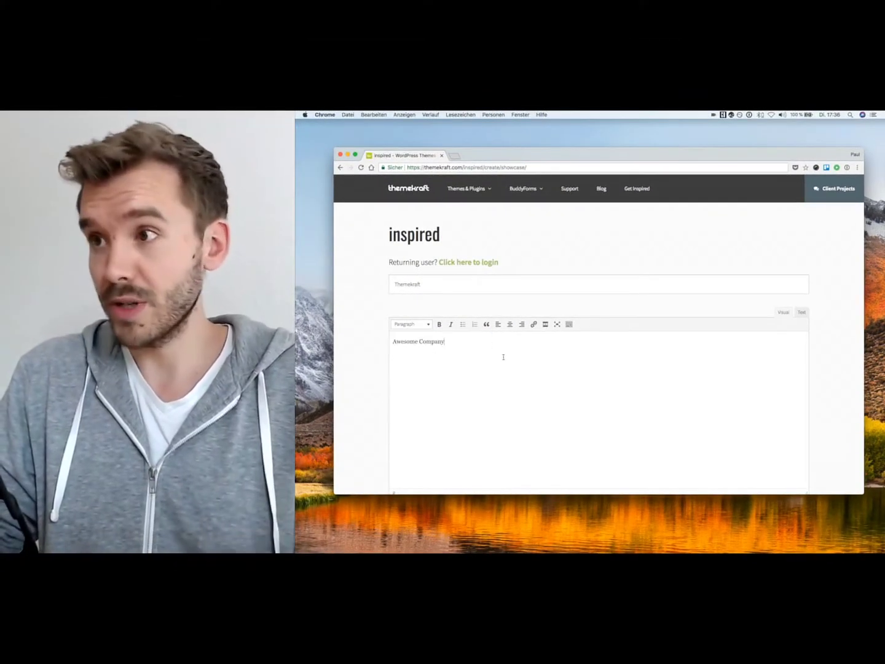
scroll(443, 344, down, 10)
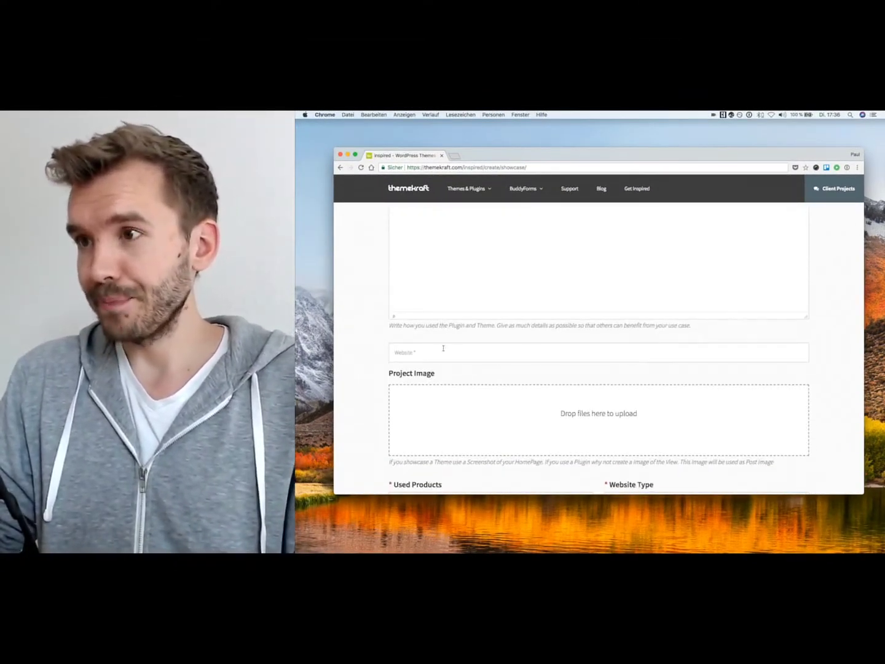
mouse_move(466, 184)
drag(462, 168, 406, 169)
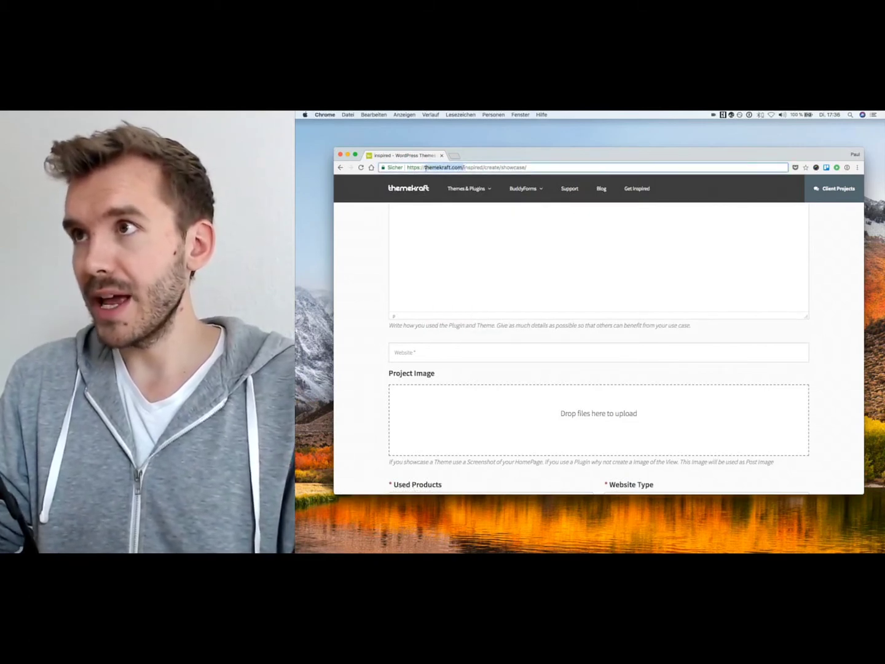
key(super+c)
click(446, 352)
key(super+v)
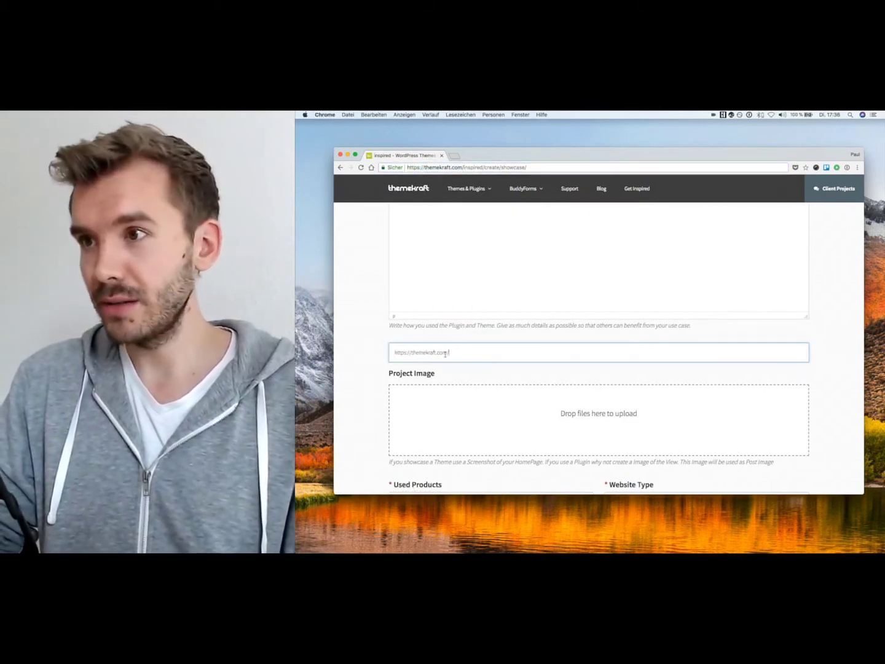
scroll(445, 353, down, 2)
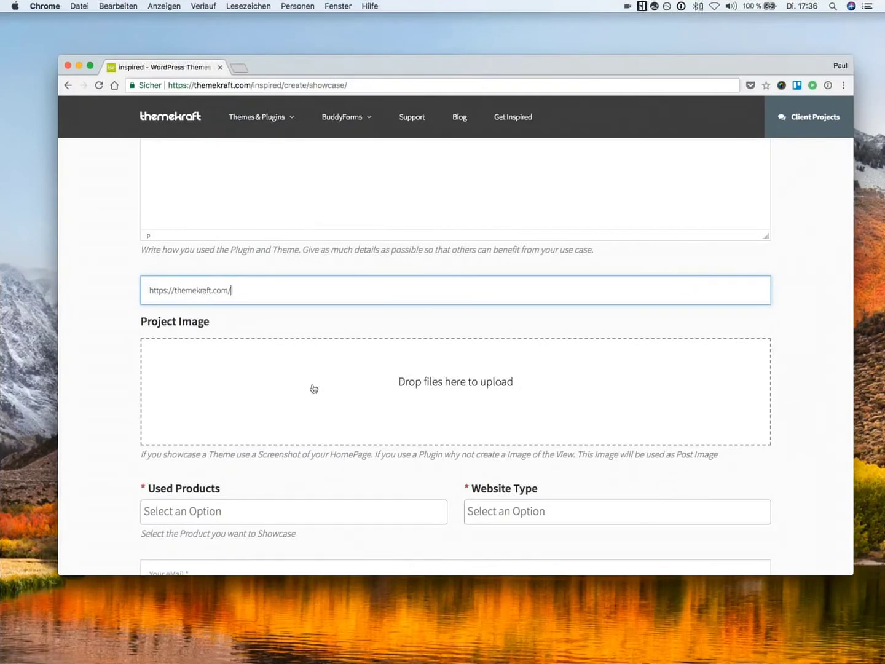
key(super+Tab)
key(super+Tab)
key(super+Tab)
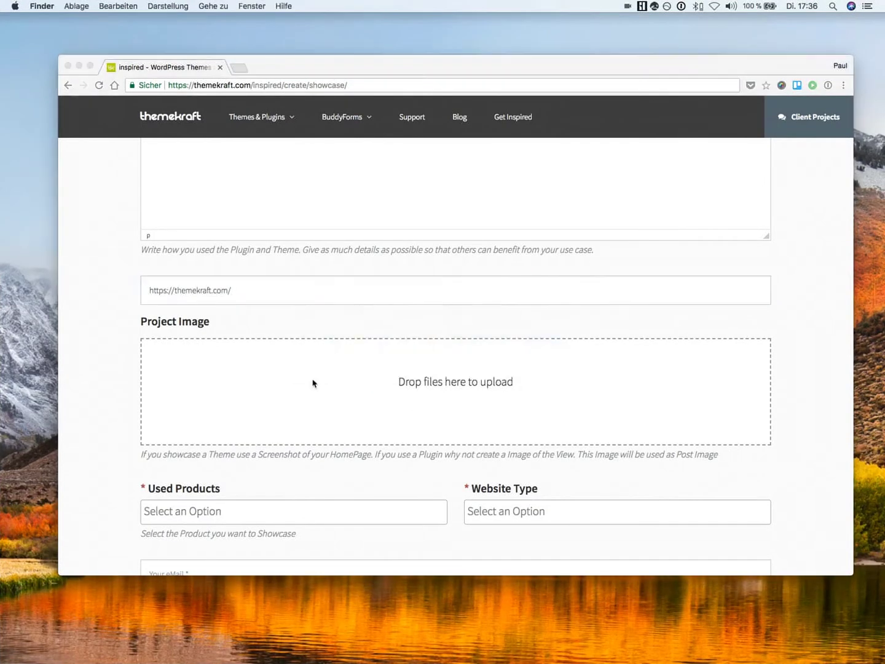
- Drag the desktop screenshot from Finder into the Project Image upload area
click(699, 296)
drag(700, 296, 409, 372)
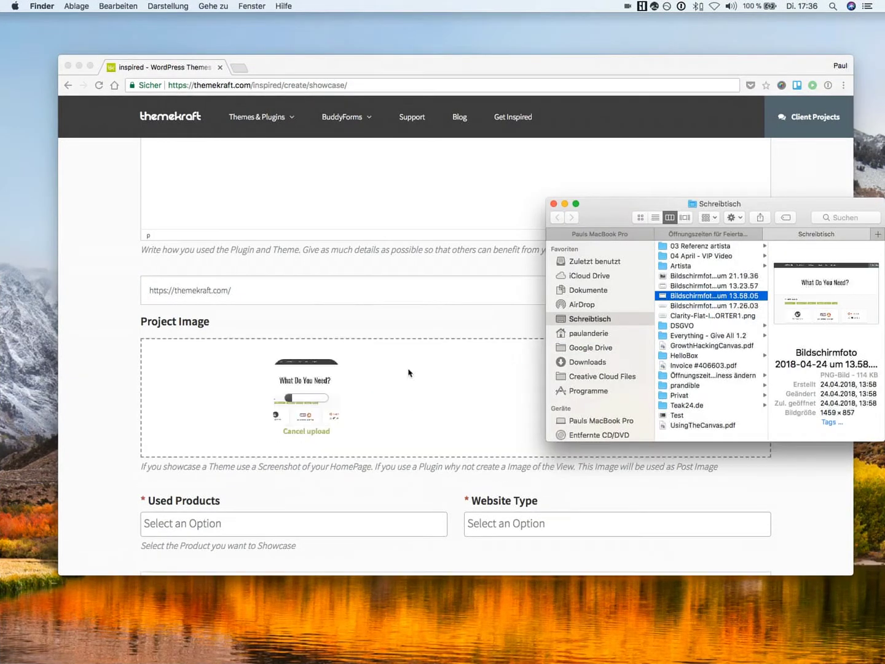
click(332, 330)
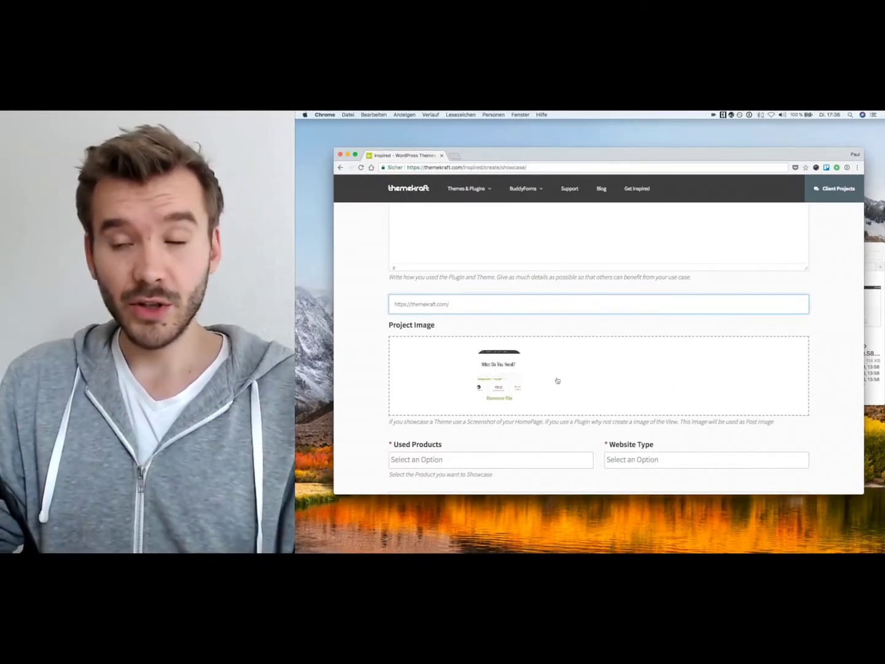
- Select BB-Press, BuddyForms and Elementor as the Used Products
scroll(568, 370, down, 3)
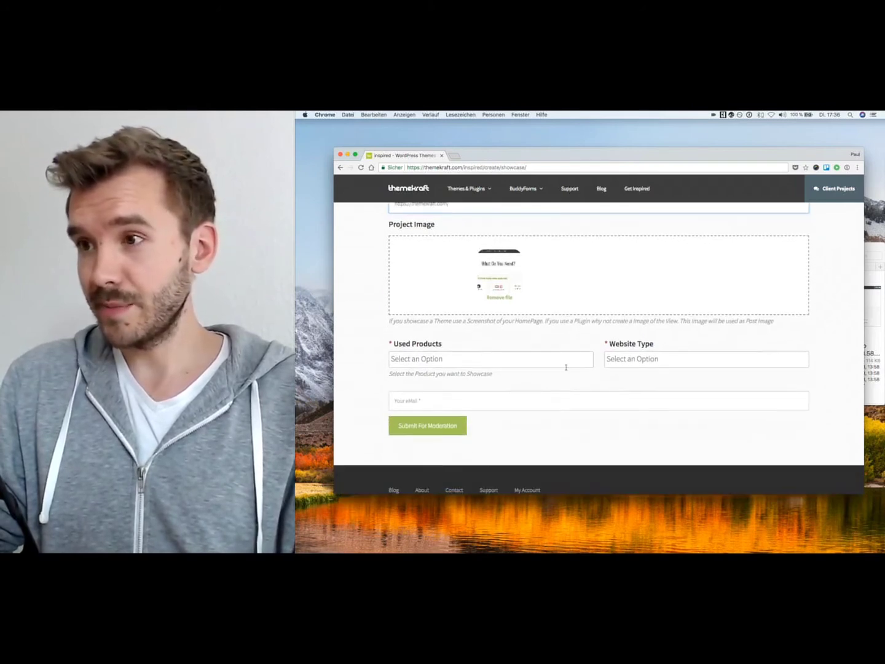
click(505, 362)
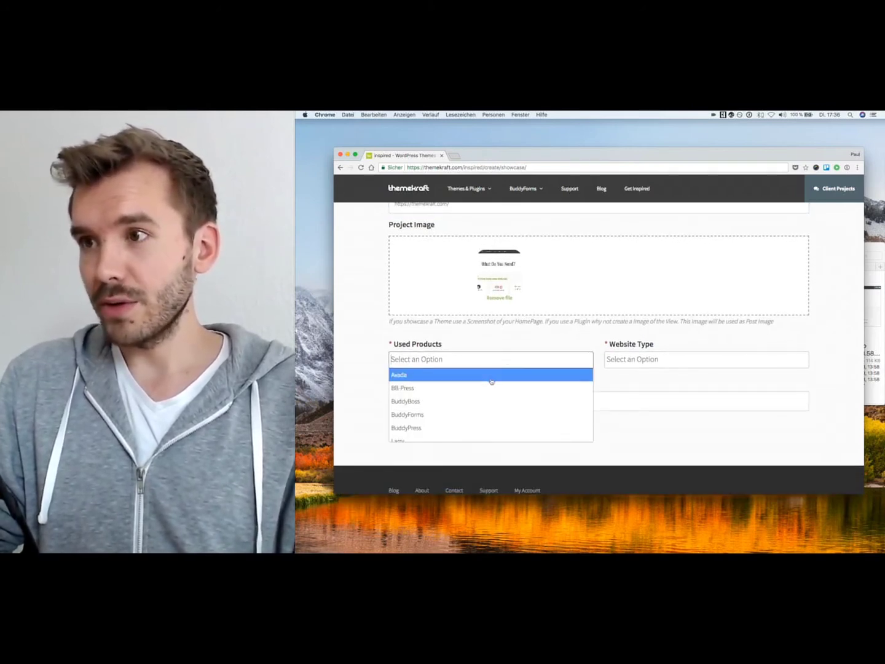
click(490, 378)
click(486, 362)
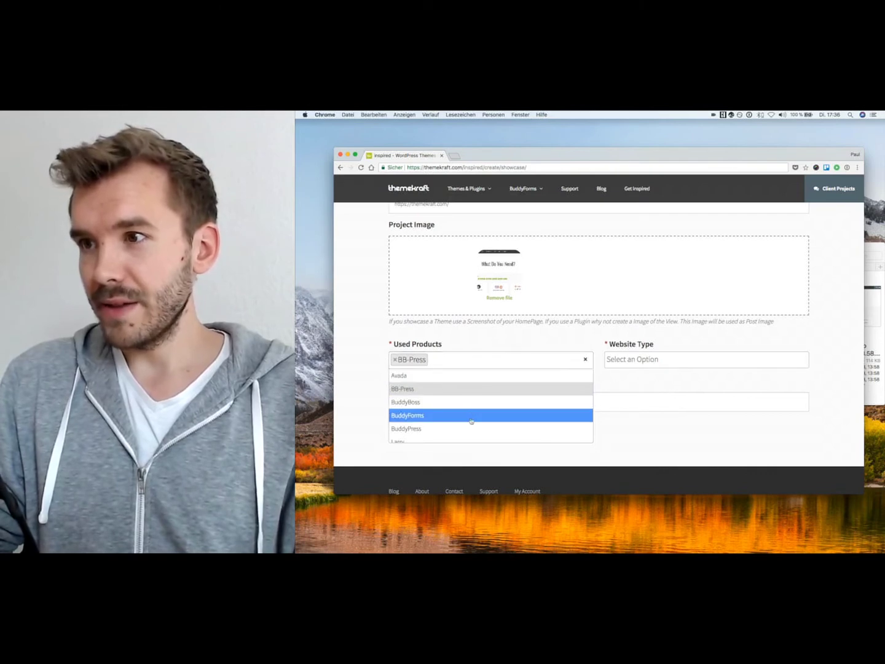
click(474, 415)
click(484, 364)
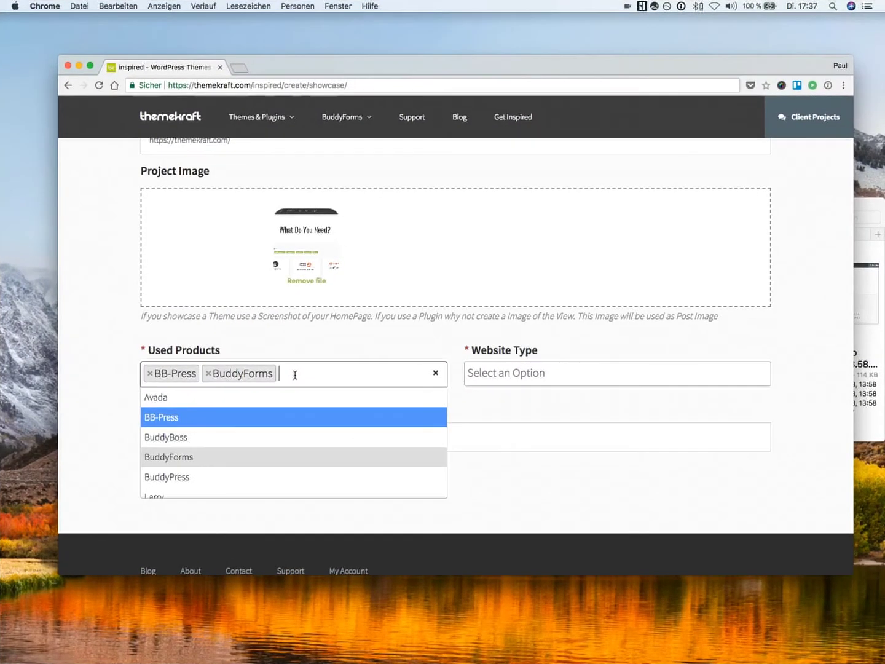
text(Elementor)
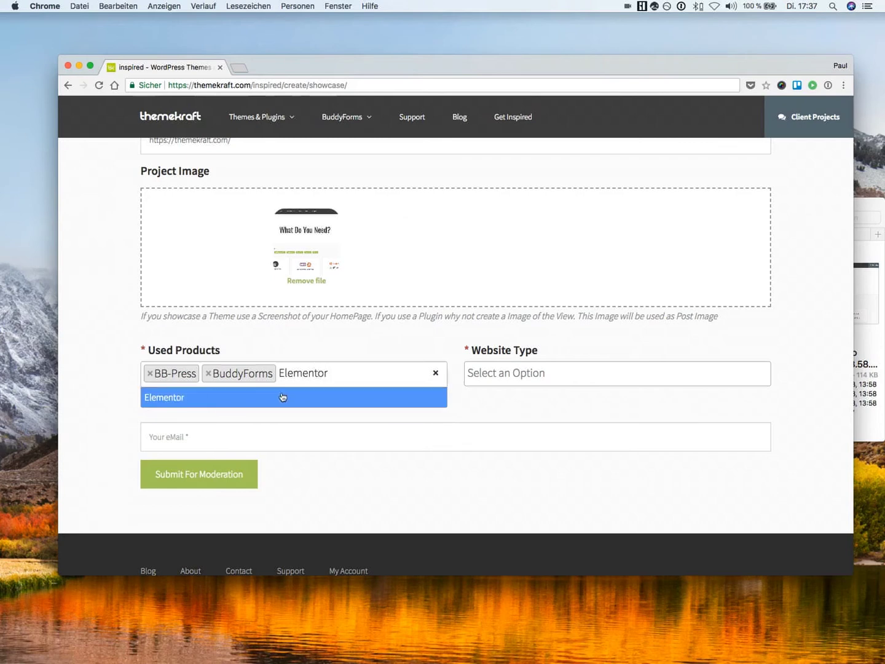
click(282, 397)
- Set the Website Type to Business and Community
click(502, 373)
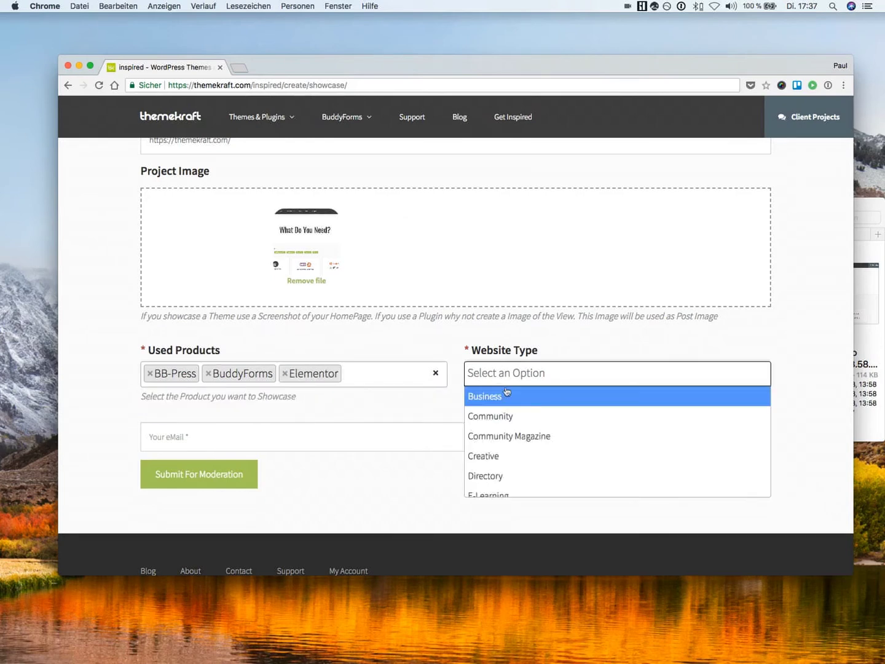
click(506, 393)
click(548, 376)
click(539, 417)
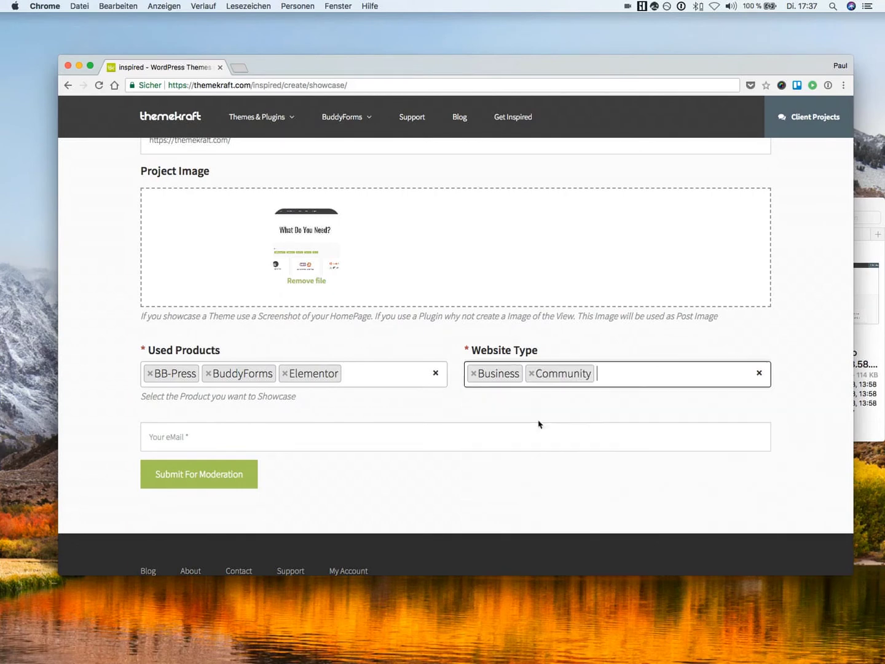
click(464, 431)
- Fill in the contact e-mail using the saved autofill suggestion
text(a)
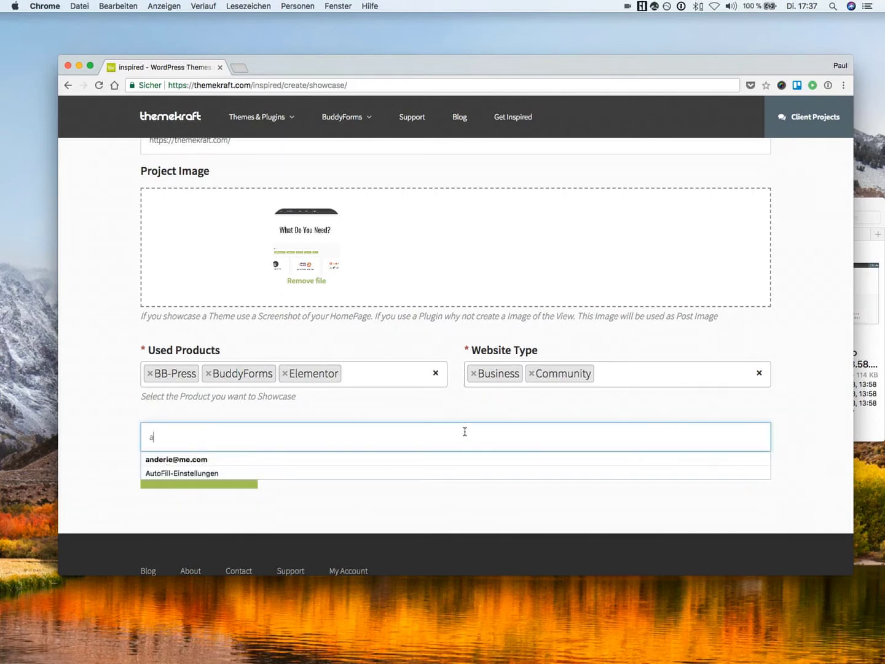
text(nd)
key(Down)
key(Return)
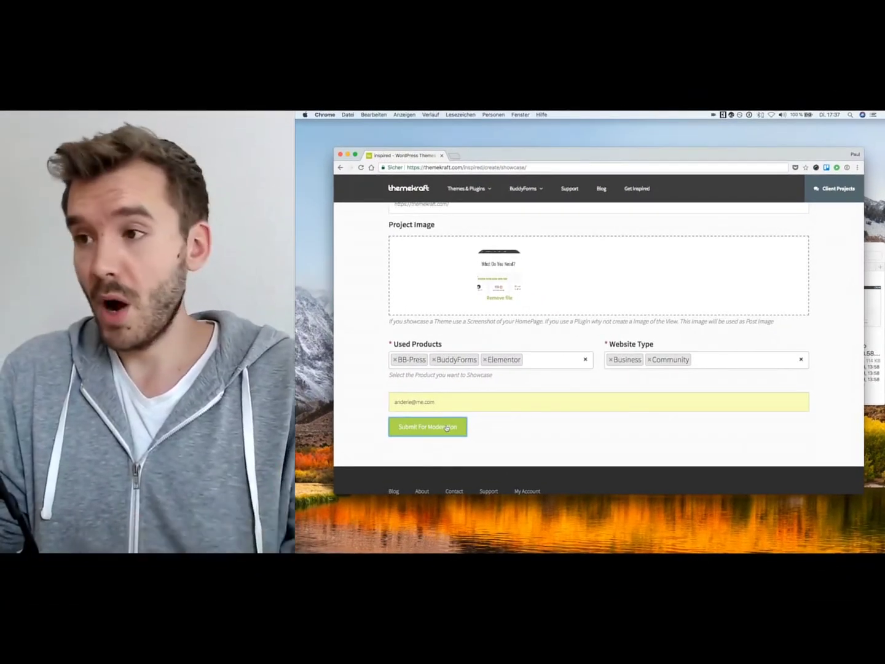
- Submit the showcase for moderation and check the thank-you confirmation
click(447, 429)
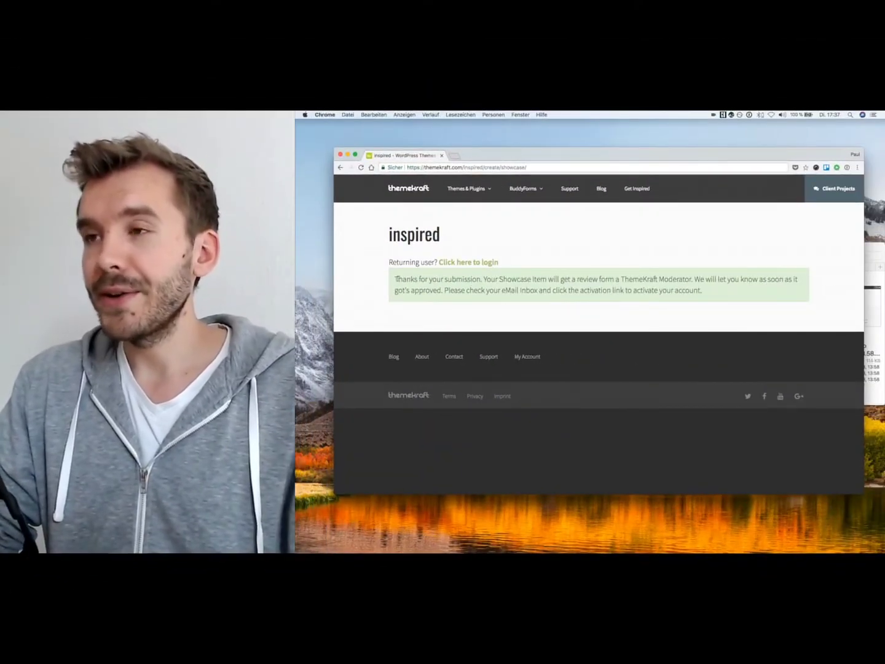
drag(395, 279, 629, 286)
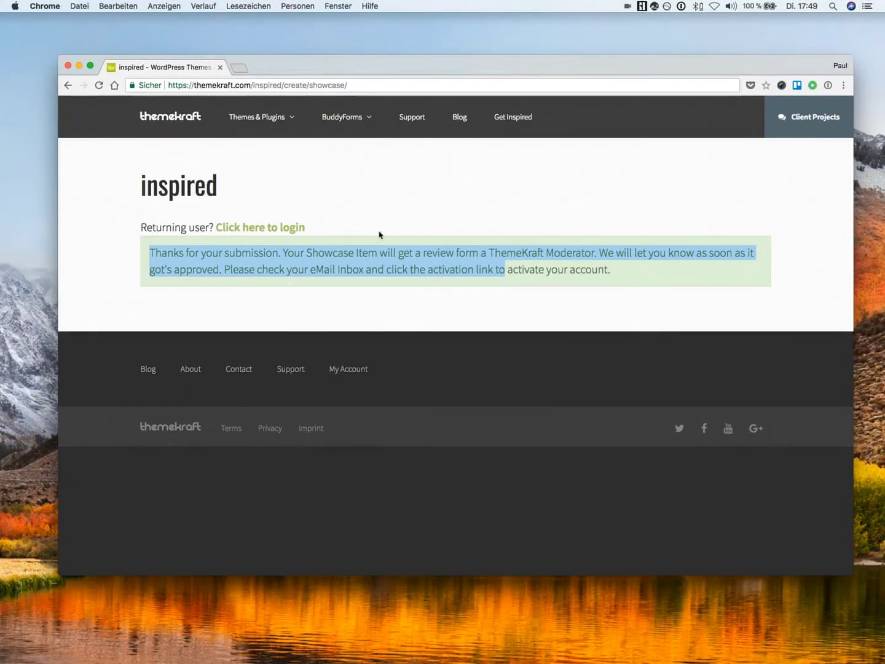
key(super+Tab)
- Open the User Account Activation Mail in Polymail and follow its activation link
click(378, 234)
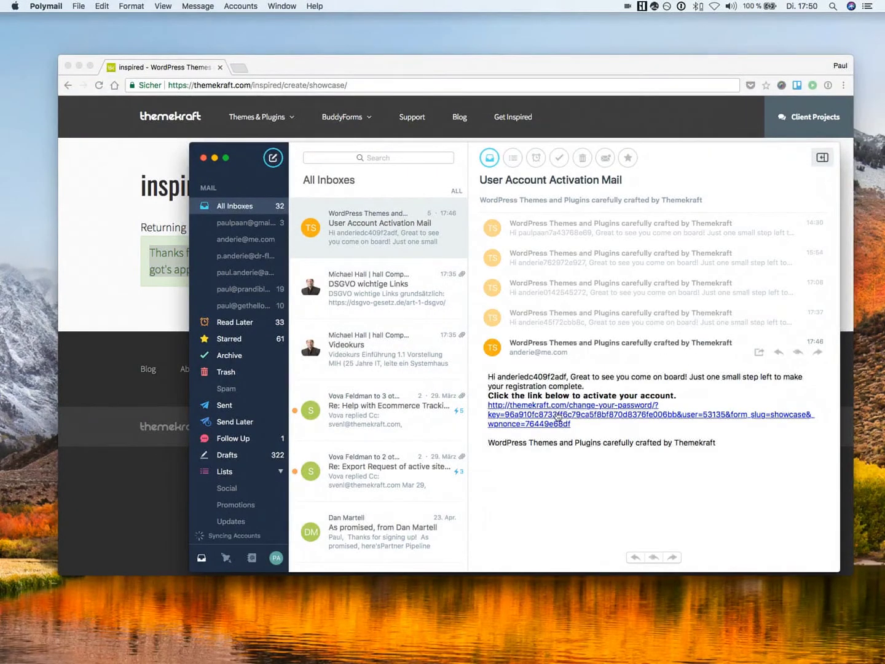
click(557, 416)
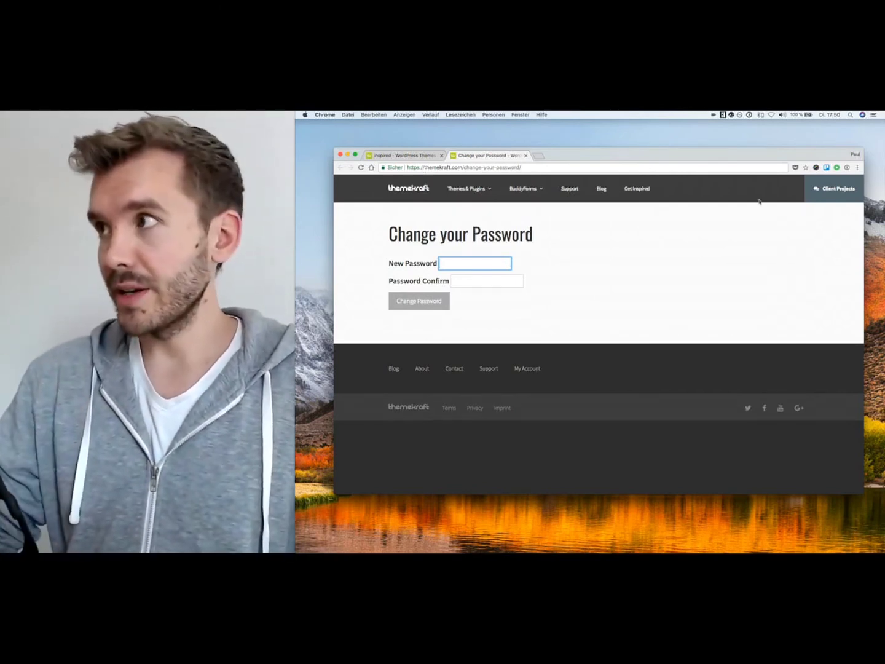
- Try a short password in both fields and check the length requirement hint
text(•••••)
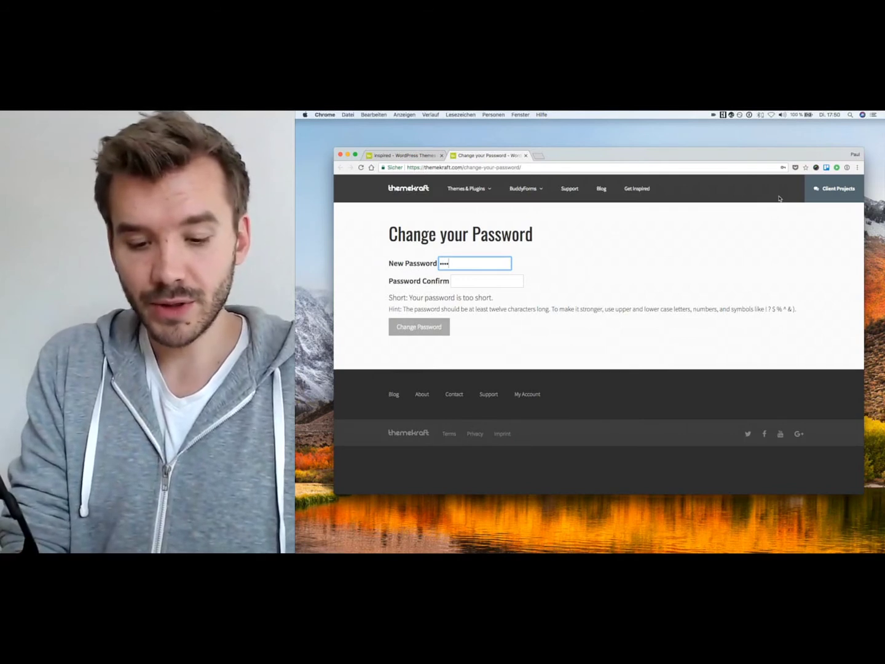
key(Tab)
text(••••)
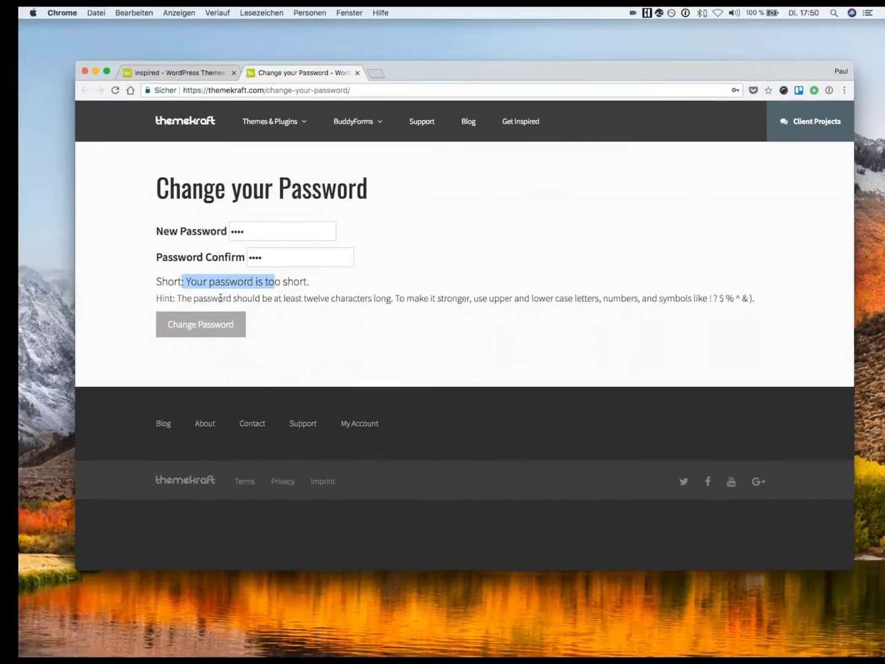
drag(567, 300, 321, 300)
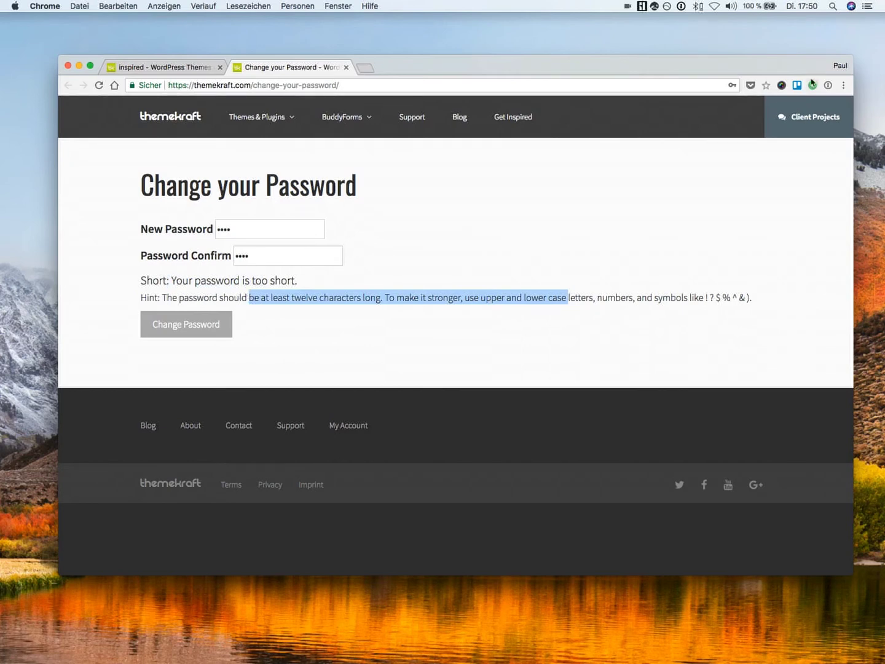
- Paste a 1Password-generated password into both fields and submit the password change
click(828, 85)
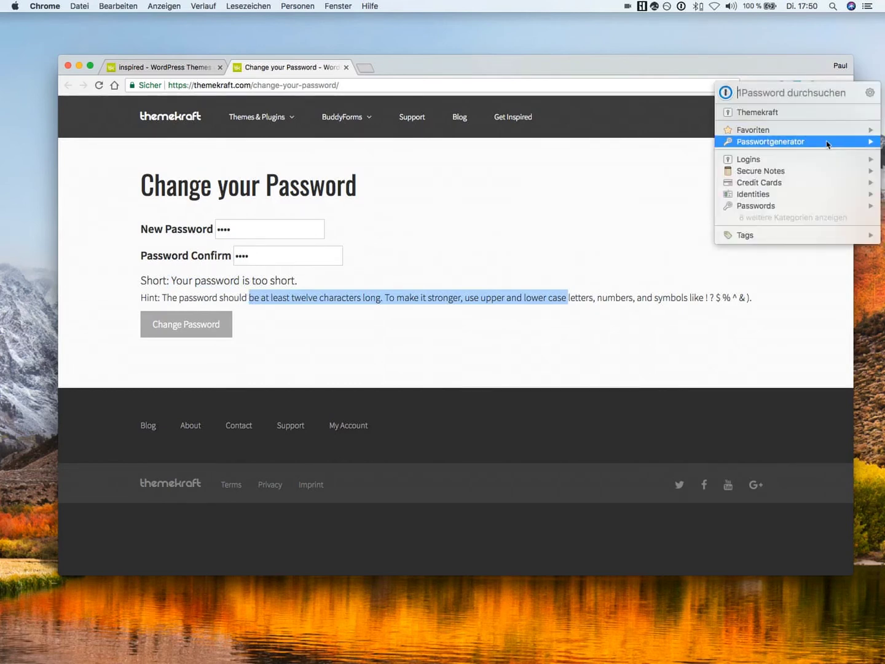
mouse_move(826, 141)
click(705, 150)
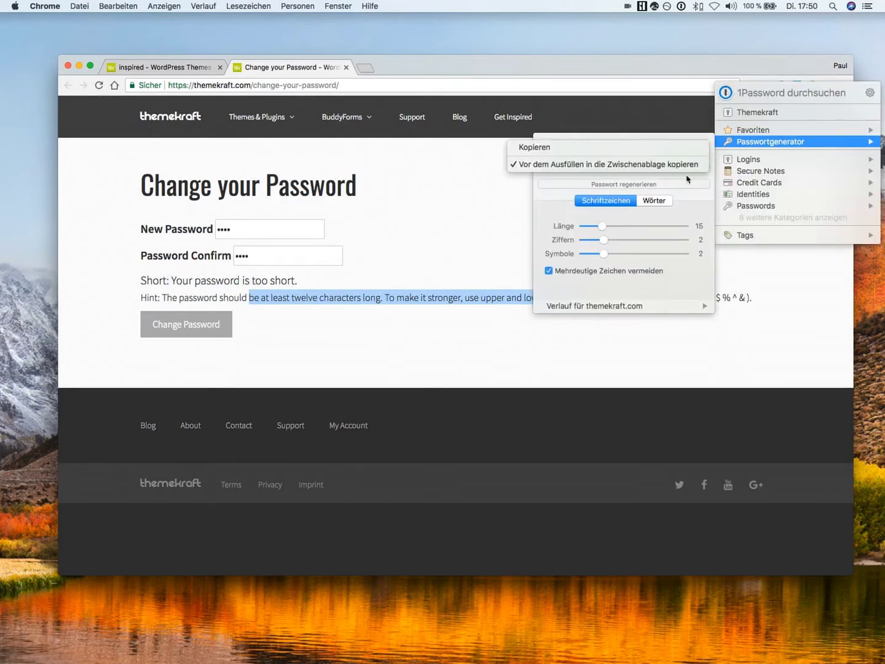
double_click(297, 231)
key(cmd+v)
key(Tab)
key(cmd+v)
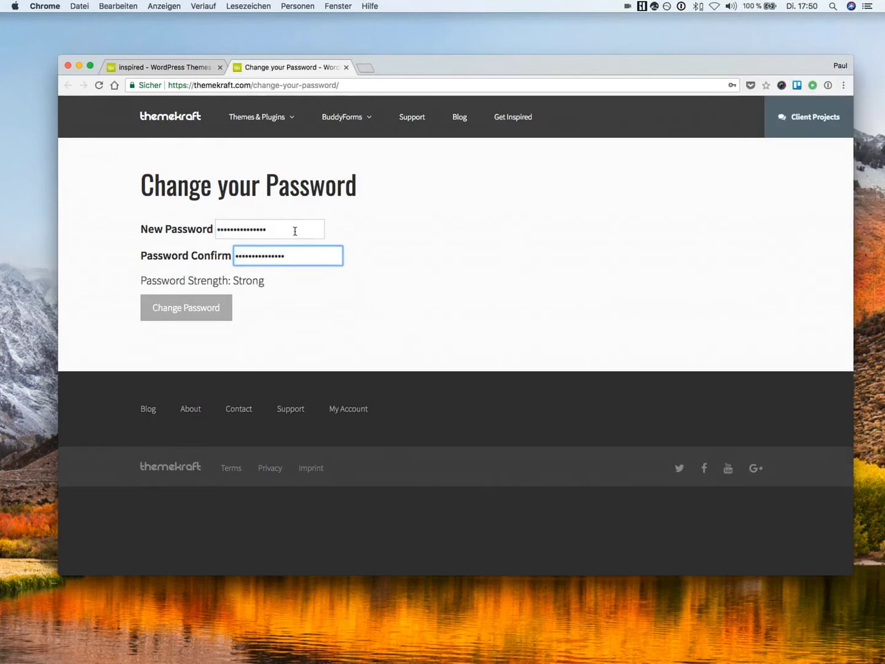
click(207, 313)
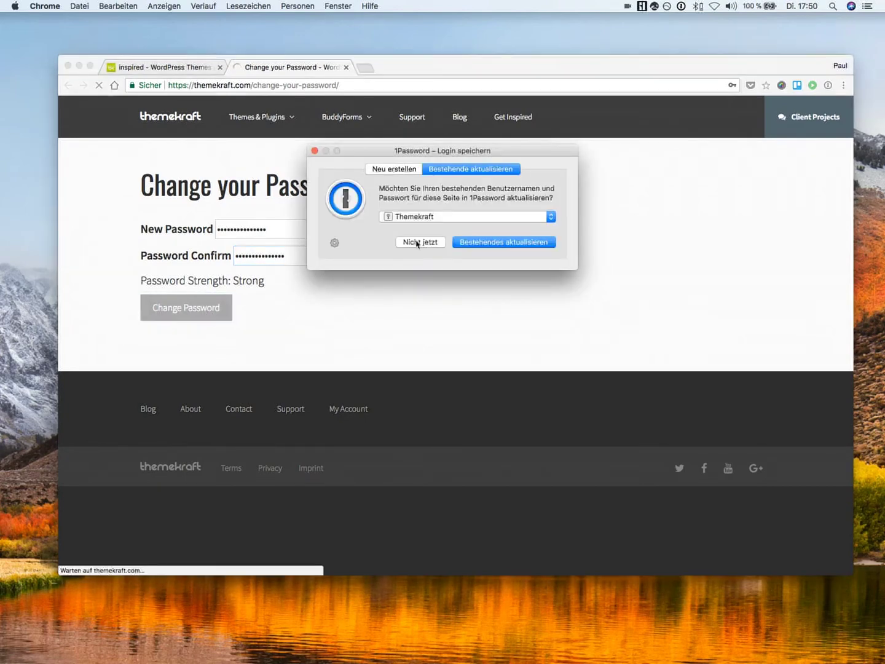
click(419, 242)
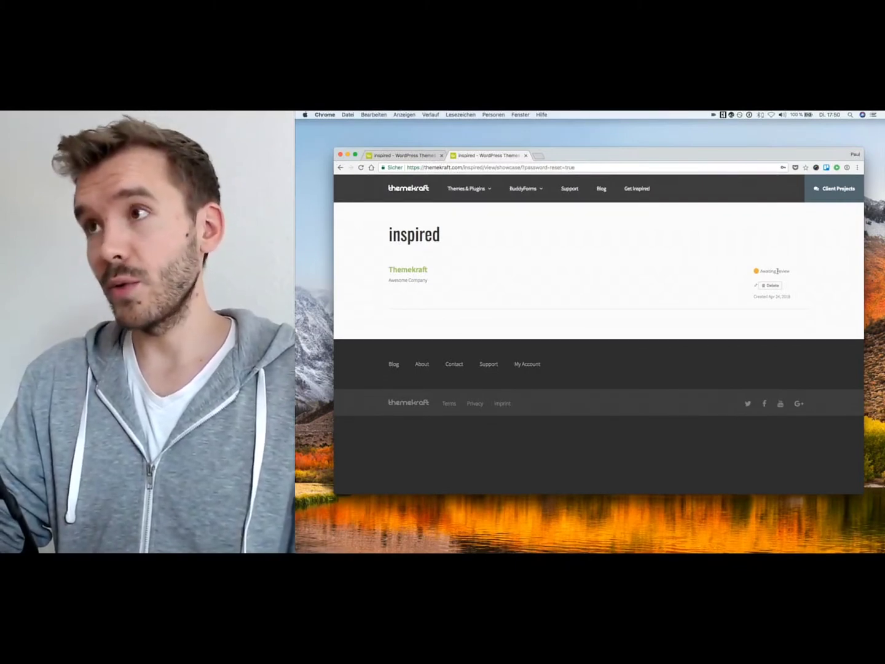
- Switch to the themekraft.com WordPress admin in Safari
key(super+Tab)
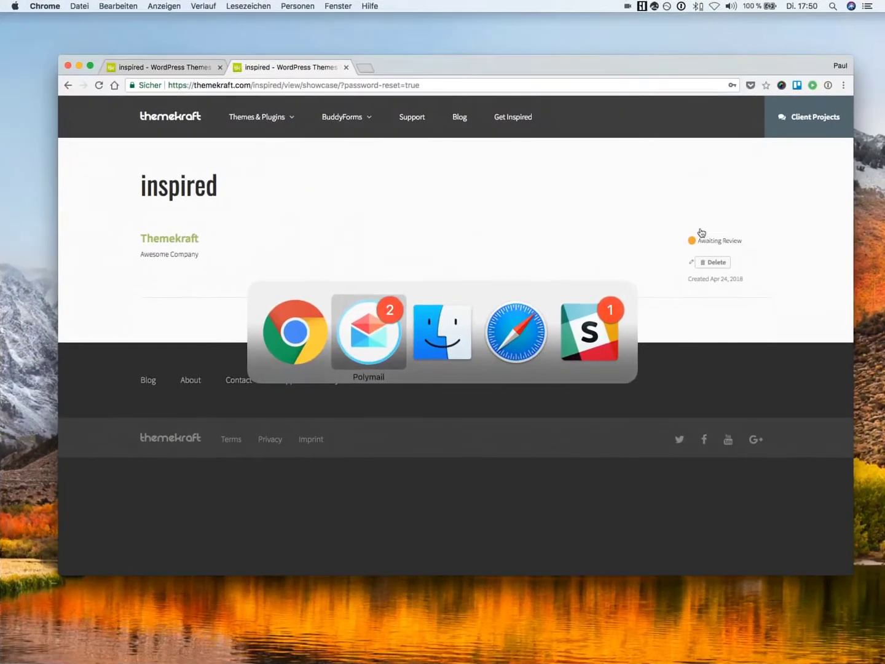
key(super+Tab)
key(super+Tab)
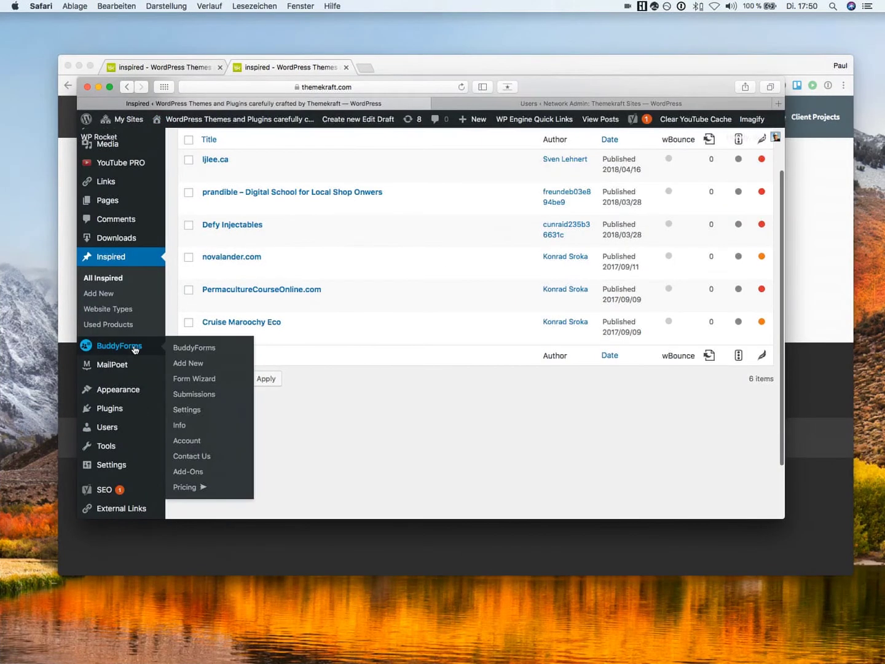
- Open the Showcase form's submissions, edit the pending Themekraft entry and publish it
click(117, 346)
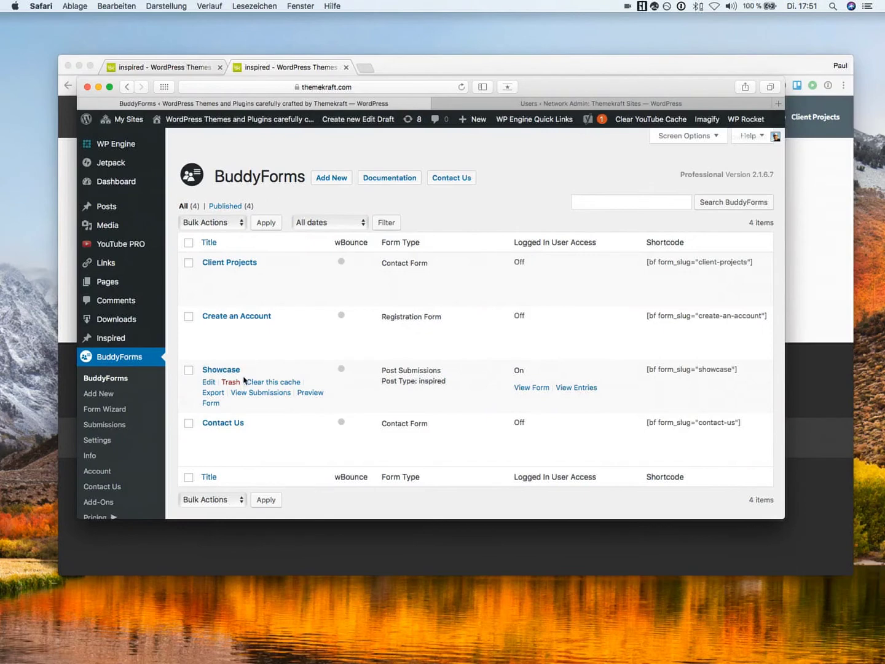
click(250, 395)
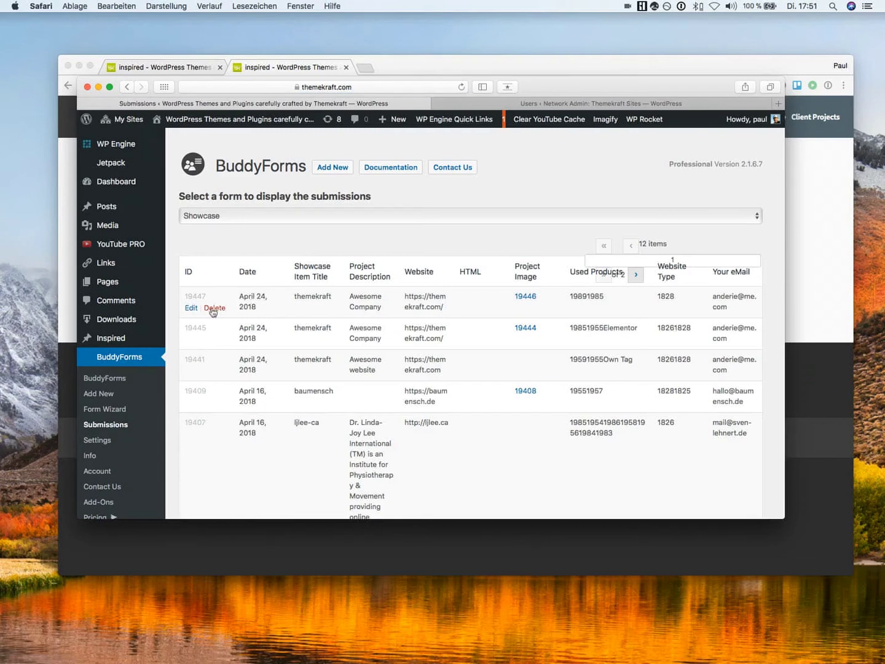
click(191, 309)
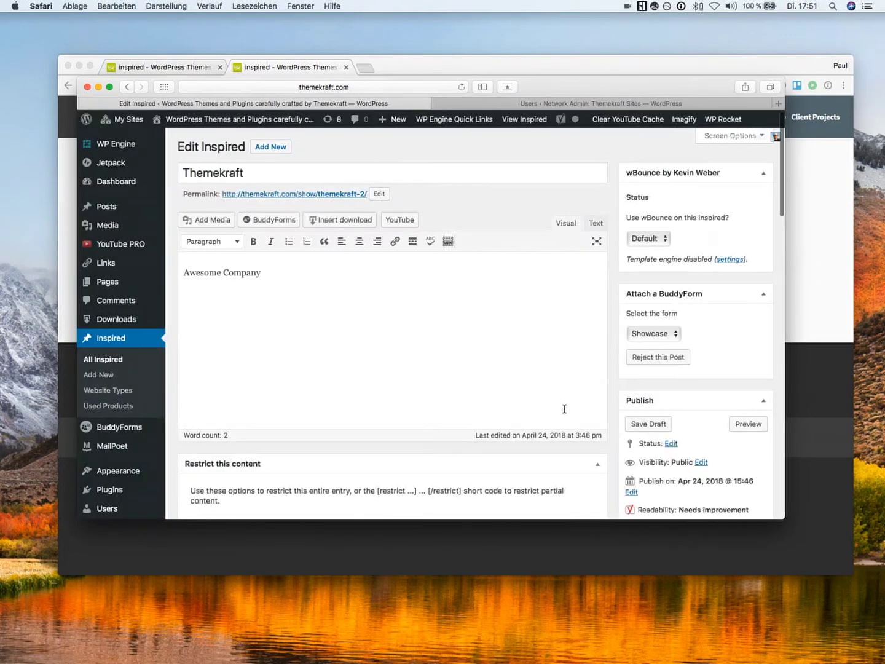
scroll(528, 363, down, 2)
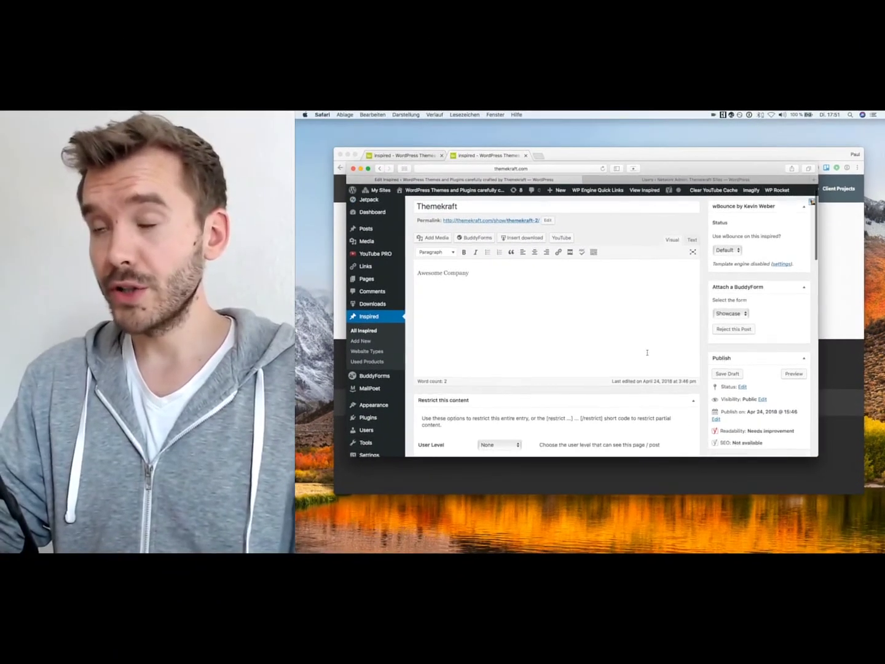
scroll(647, 352, down, 3)
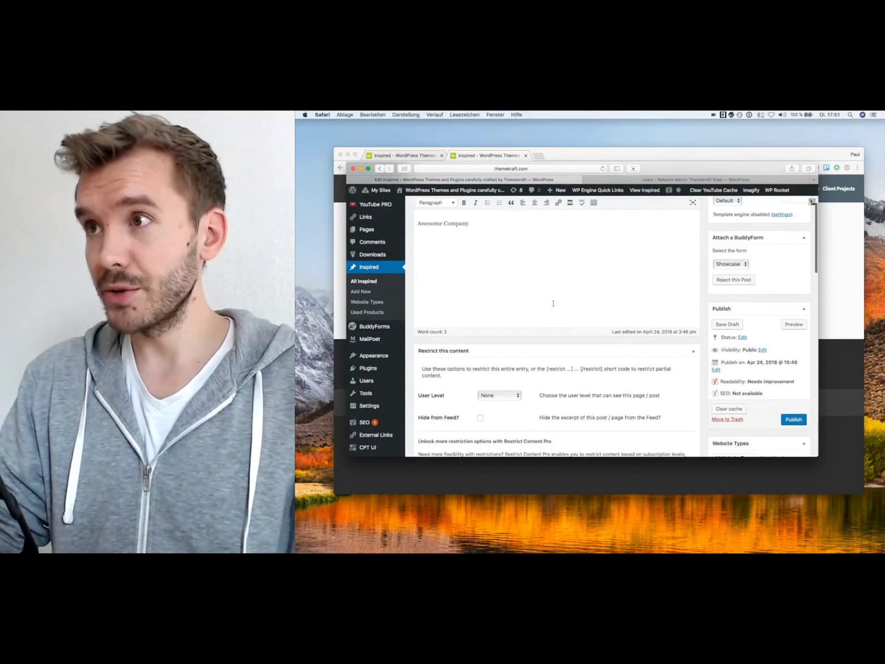
scroll(557, 314, down, 5)
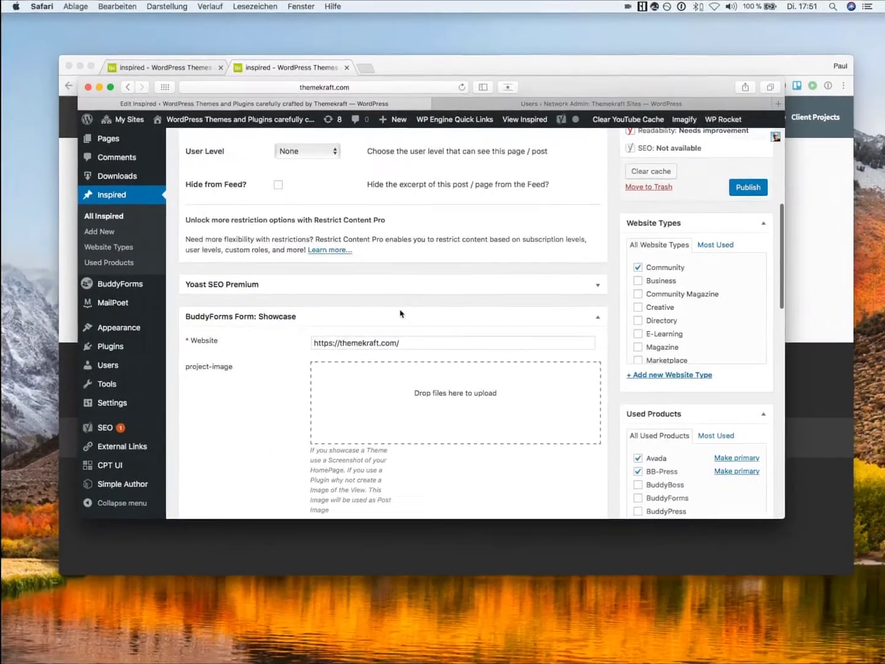
scroll(557, 306, down, 1)
scroll(619, 357, down, 8)
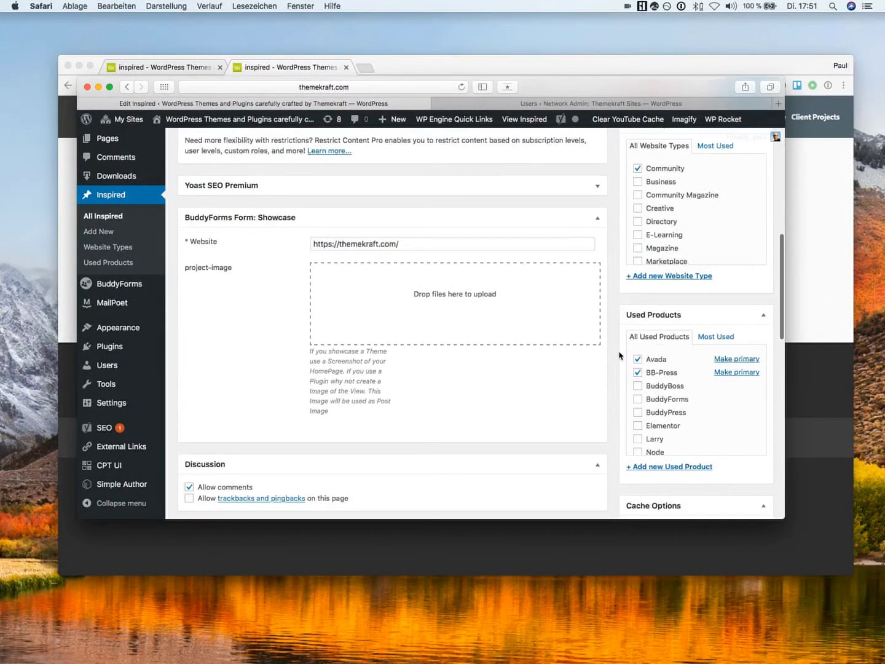
scroll(610, 388, down, 12)
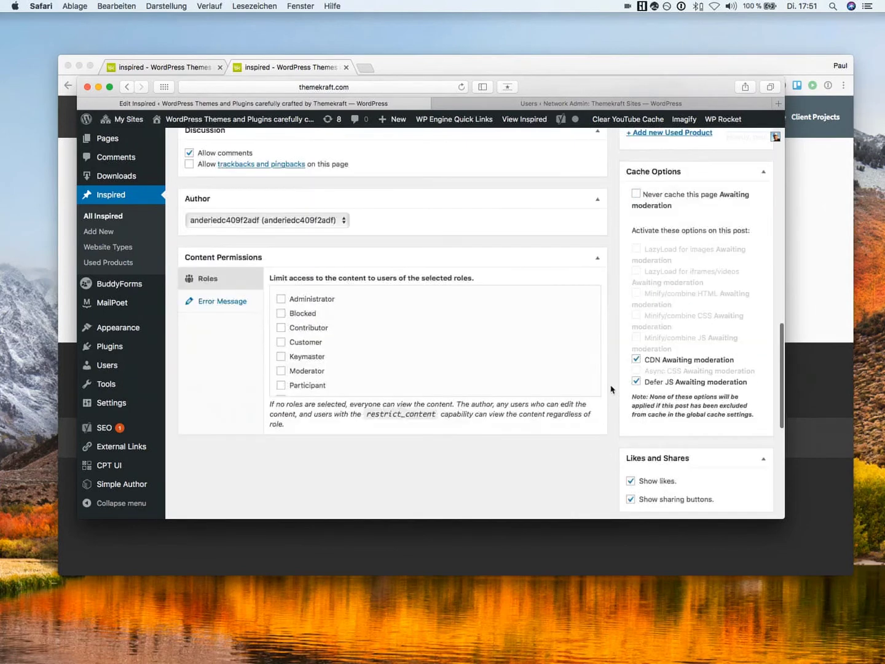
scroll(609, 435, up, 20)
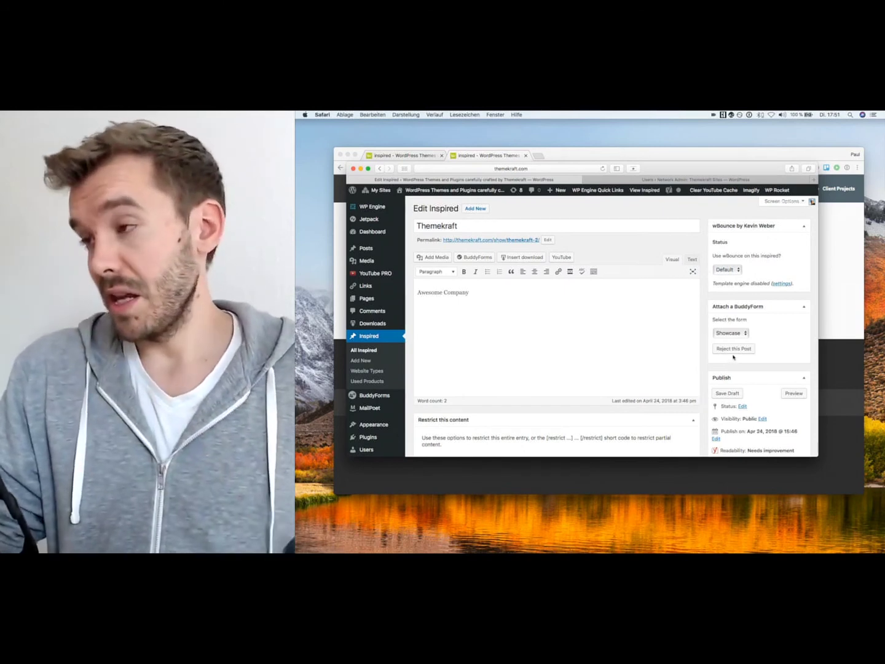
scroll(781, 404, down, 3)
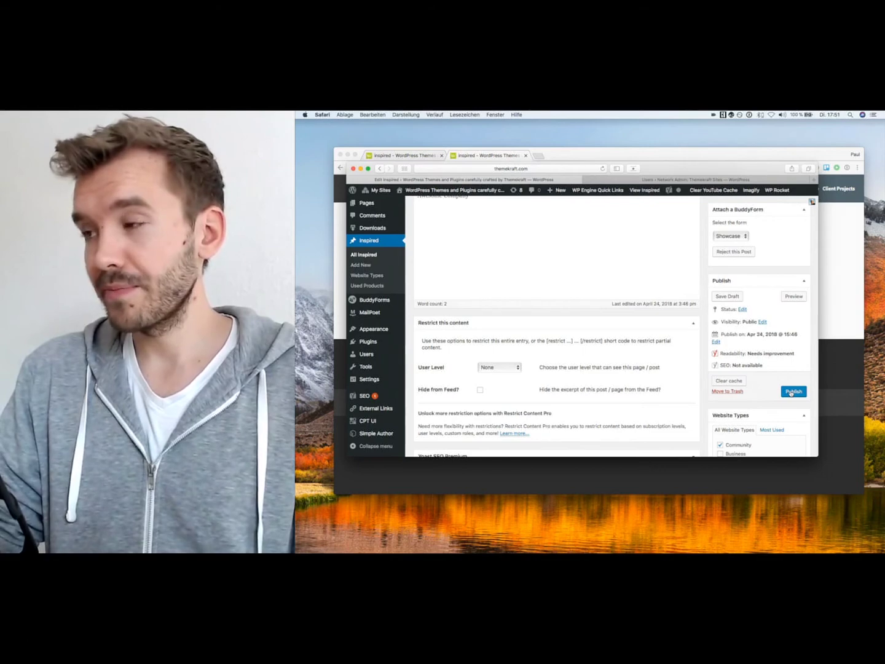
click(791, 393)
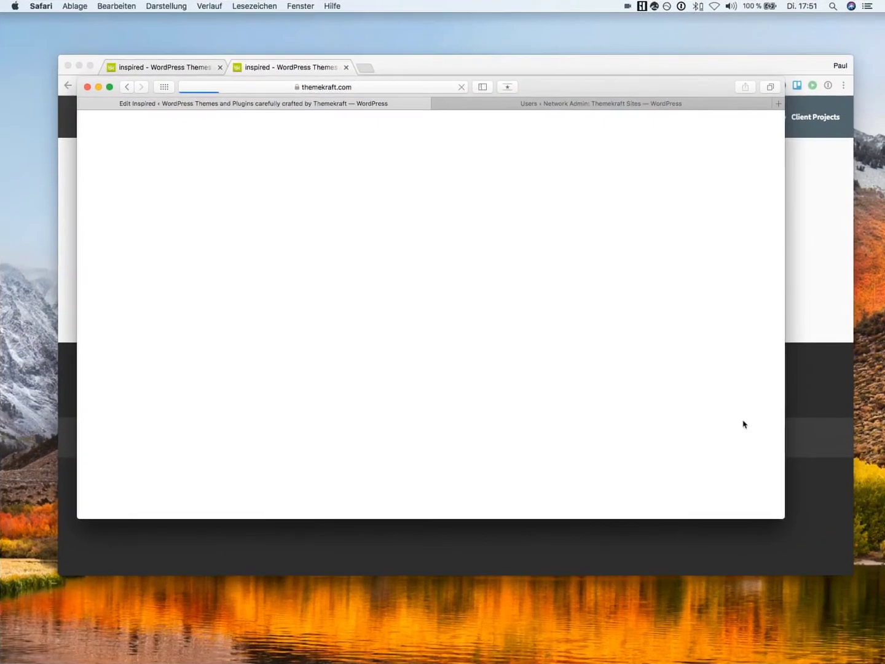
- Reload the themekraft.com showcase page to see Themekraft listed as Published
click(810, 380)
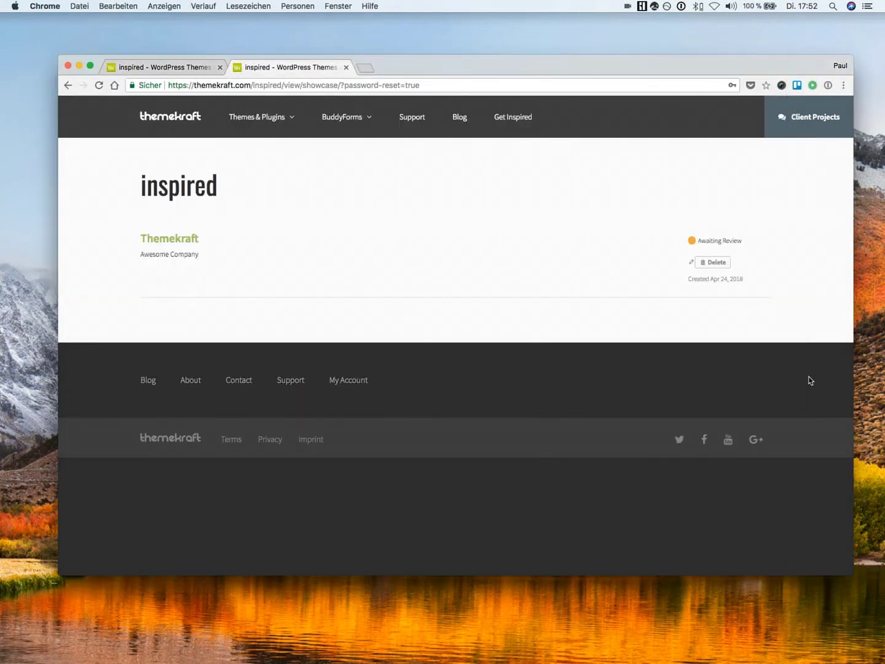
key(super+r)
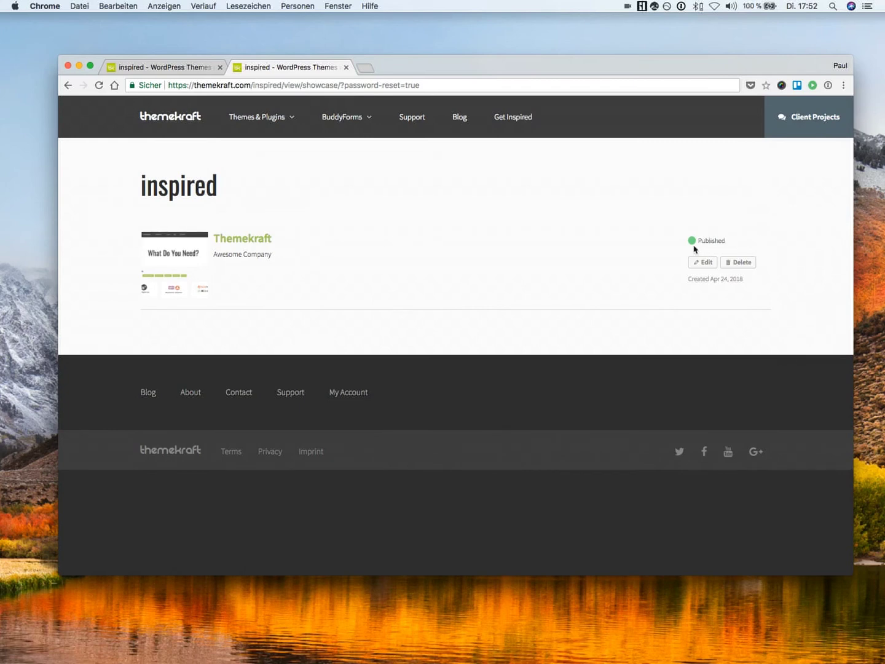
key(super+Tab)
key(super+Tab)
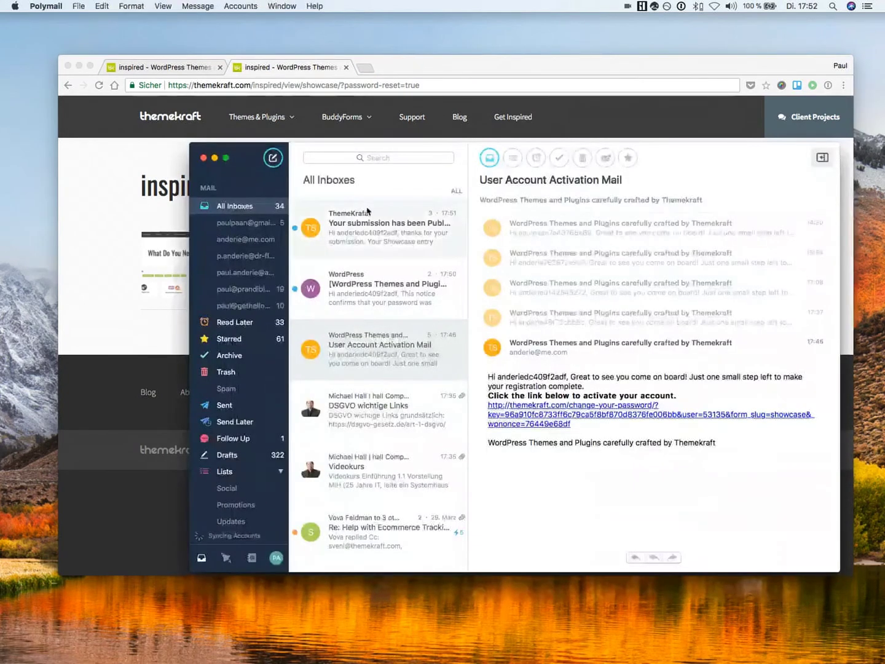
- Read the Polymail email saying the Themekraft submission is published and live, then return to Chrome
click(390, 230)
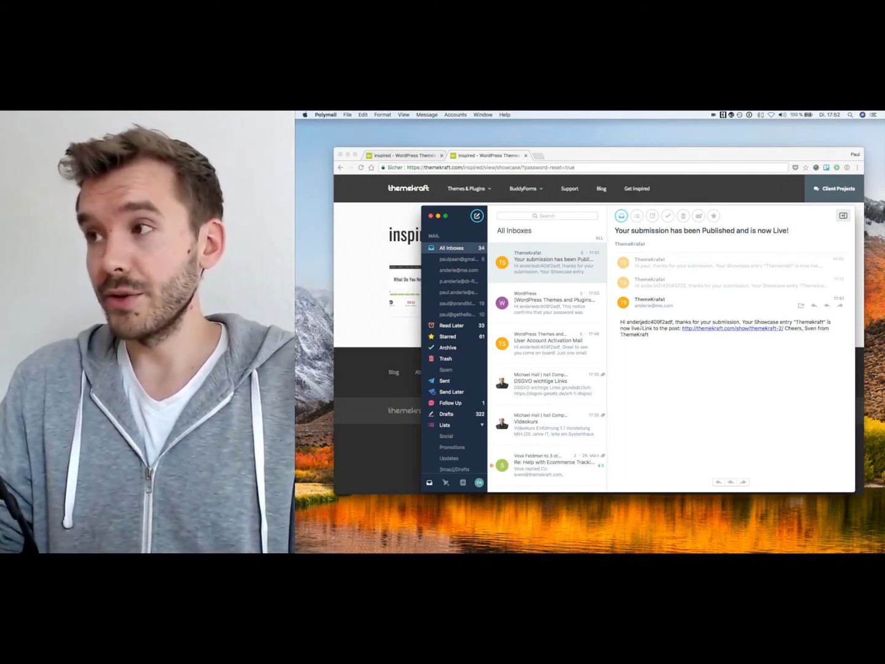
key(super+Tab)
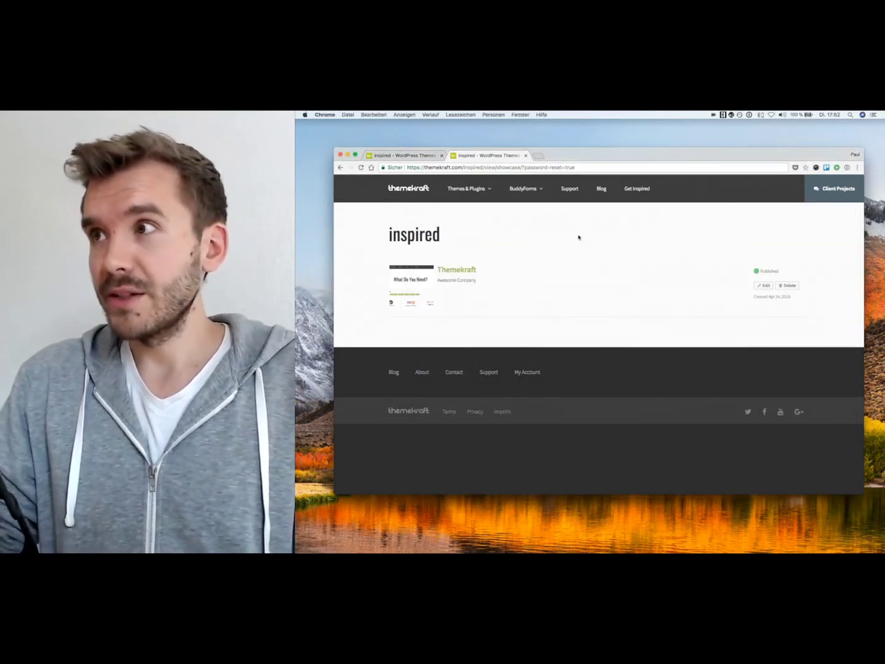
- Reload the Get inspired showcase list and open the Themekraft entry's edit form
click(630, 191)
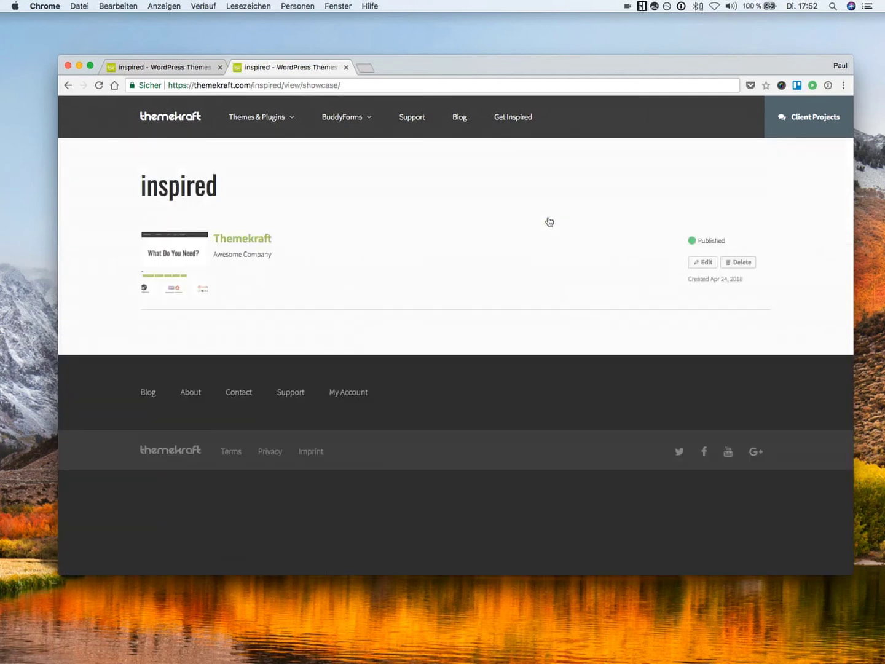
click(704, 262)
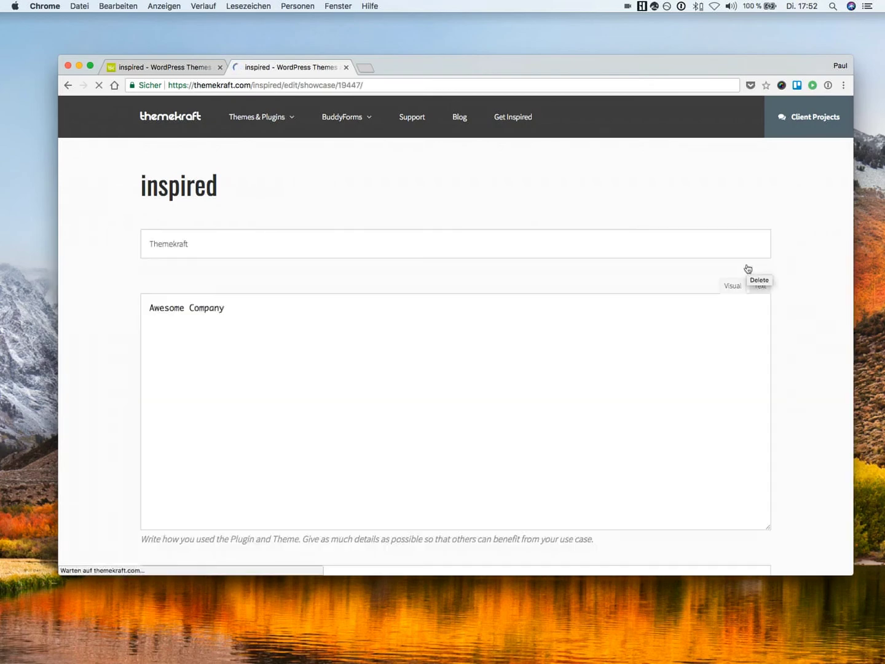
scroll(529, 349, down, 3)
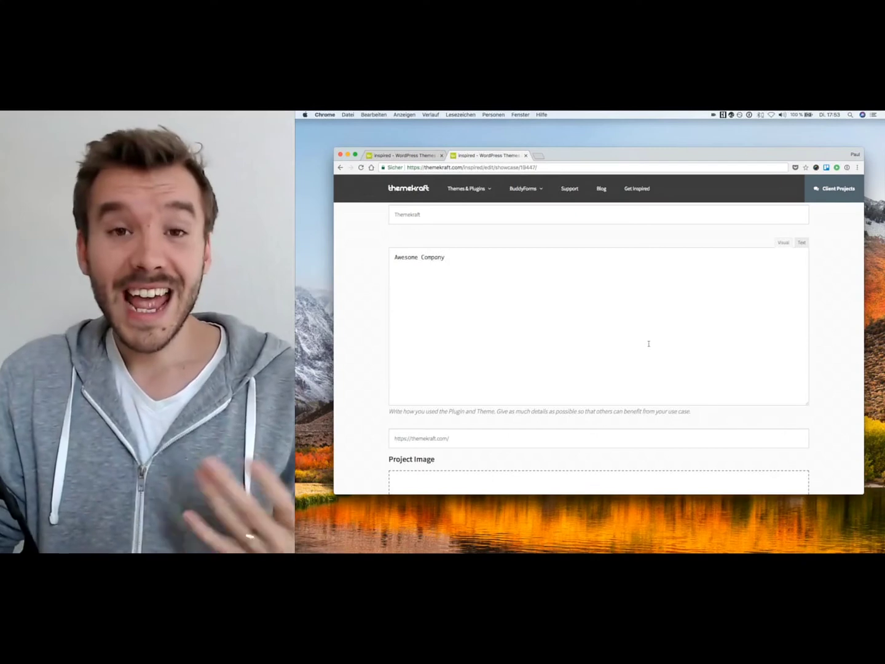